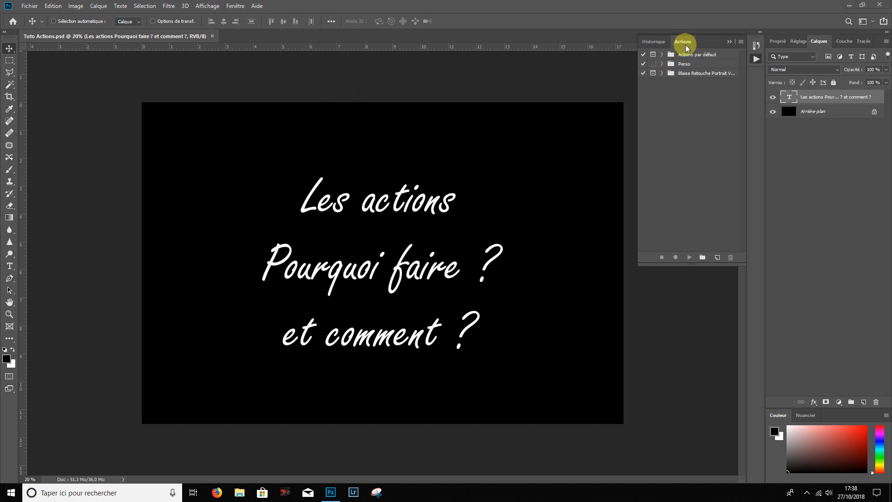
left_click(235, 7)
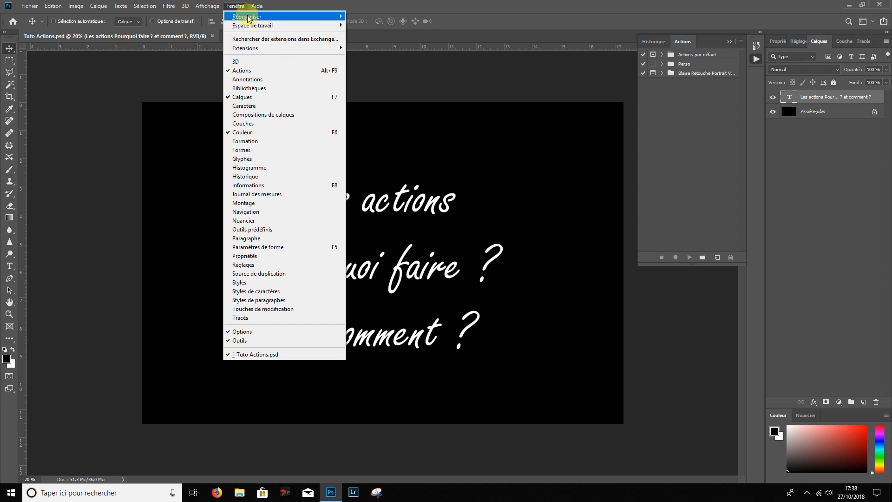
left_click(237, 6)
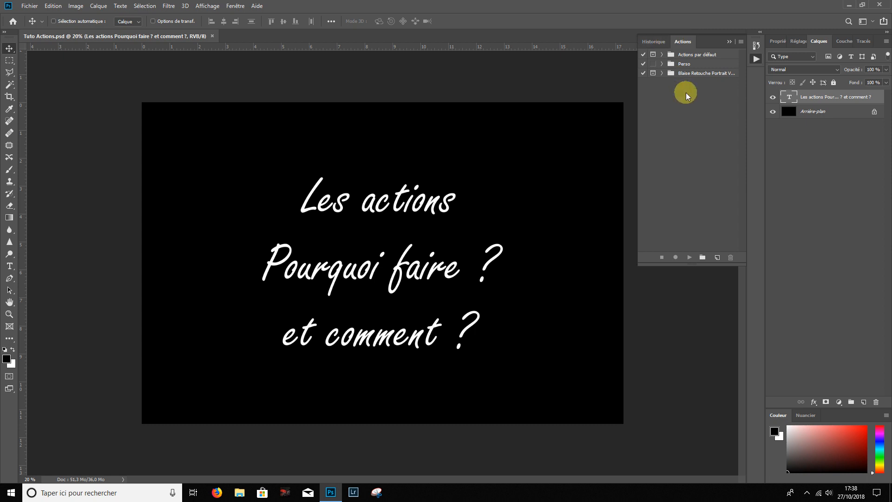
- Look through the actions contained in the Perso set, then collapse it again
left_click(662, 63)
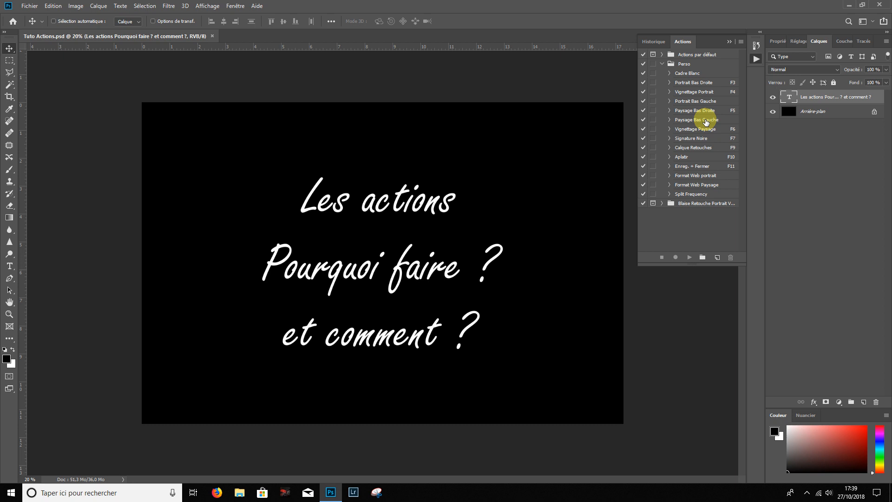
left_click(683, 65)
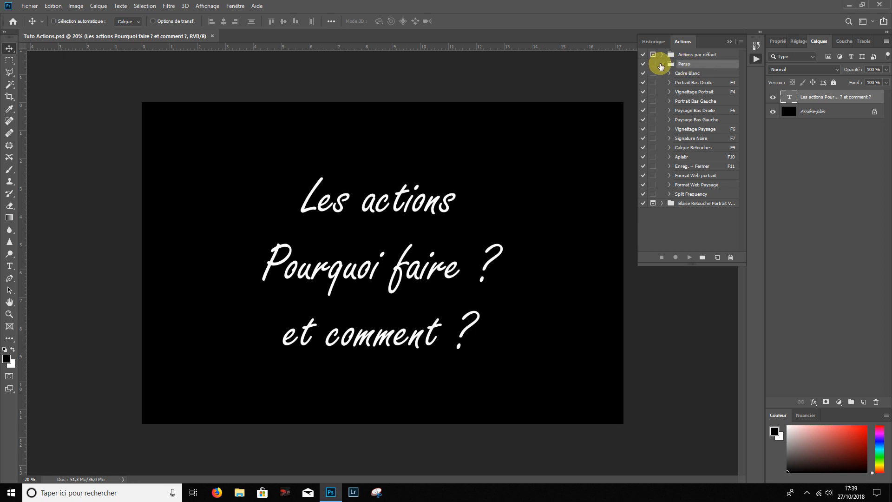
left_click(662, 64)
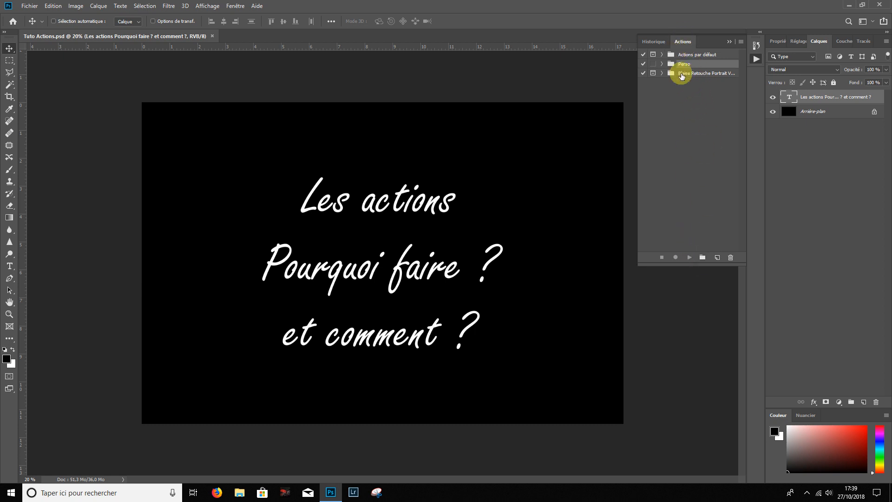
- Create a new action set named "Actions Personnelles"
left_click(702, 258)
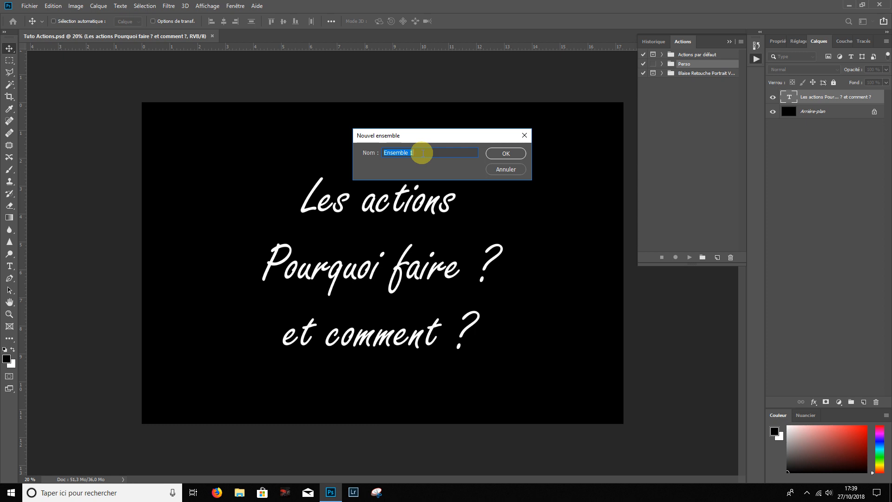
key("BackSpace")
type("Ac")
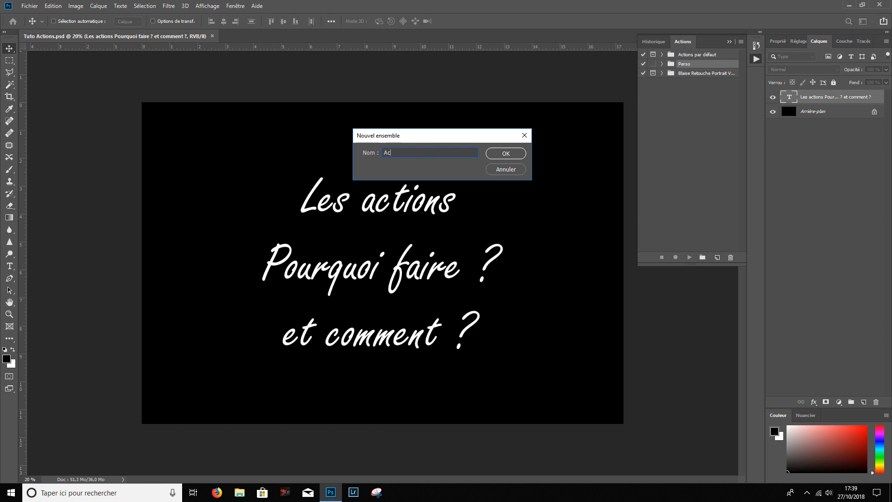
type("tions Personnelles")
left_click(506, 152)
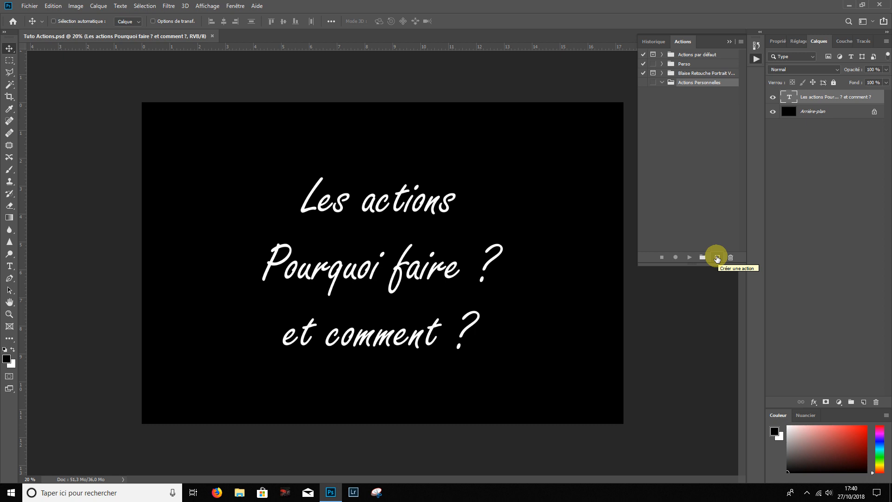
- Set up a new action named "Cadre" inside the Actions Personnelles set
left_click(718, 258)
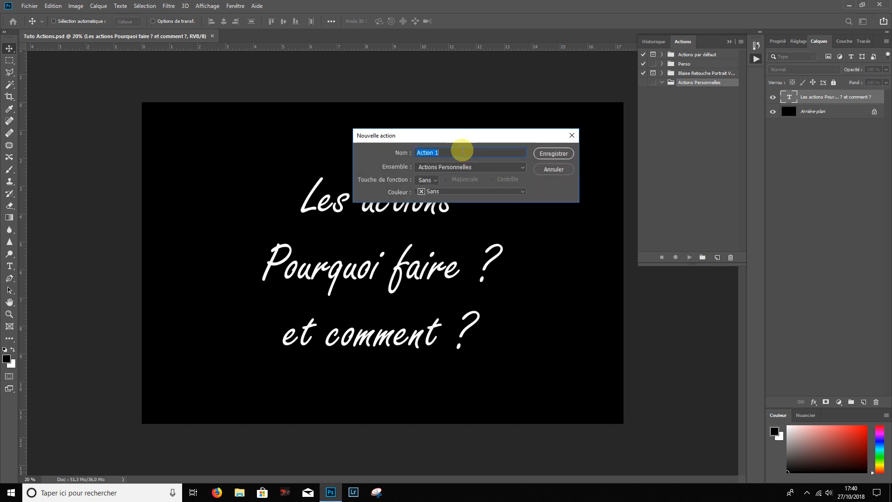
type("Cadre")
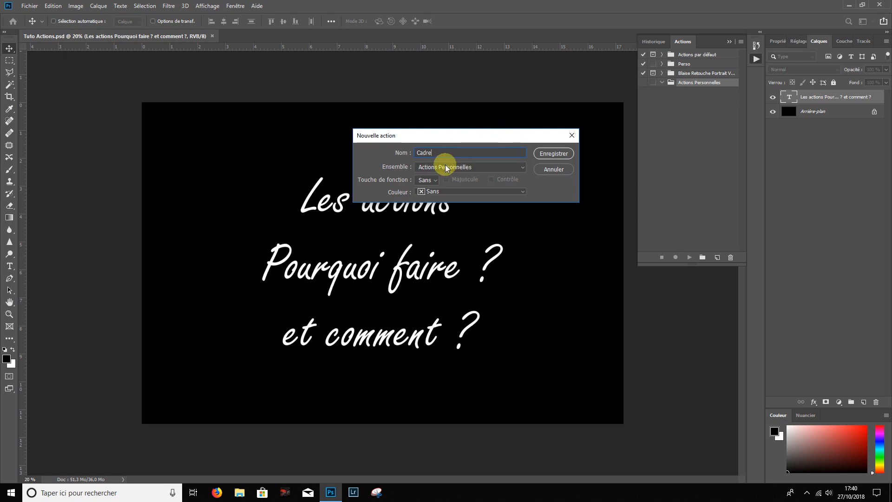
left_click(494, 166)
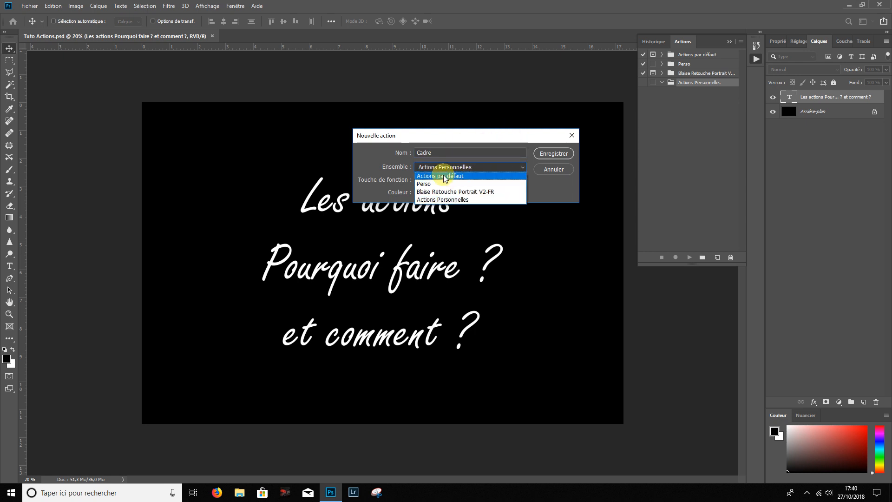
left_click(449, 199)
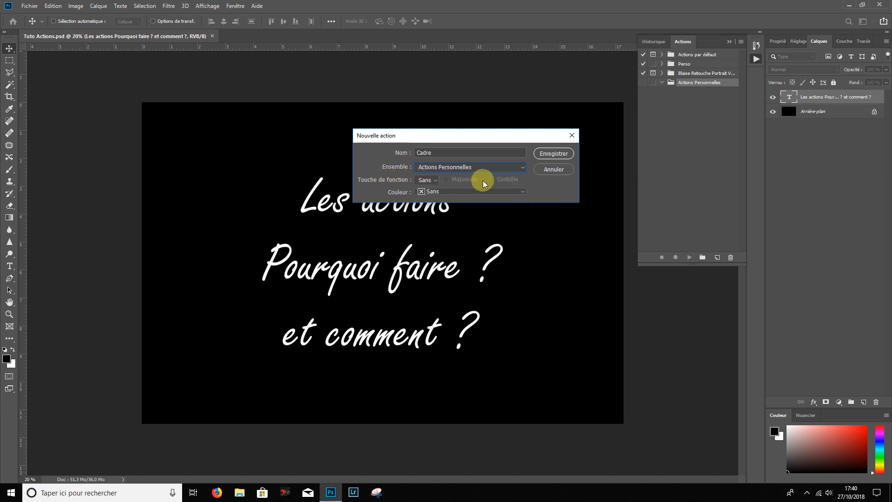
- Assign the action the function key F8 with Majuscule and Contrôle, give it the colour Jaune, and start recording
left_click(435, 180)
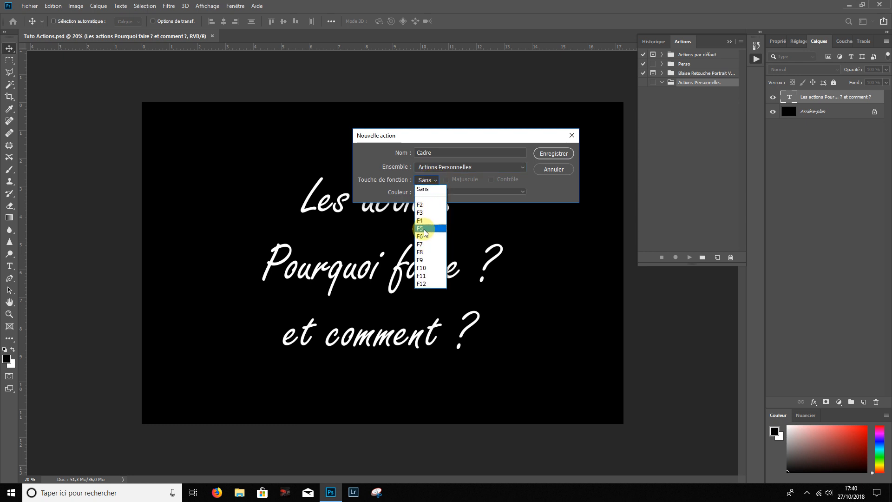
left_click(420, 252)
left_click(447, 180)
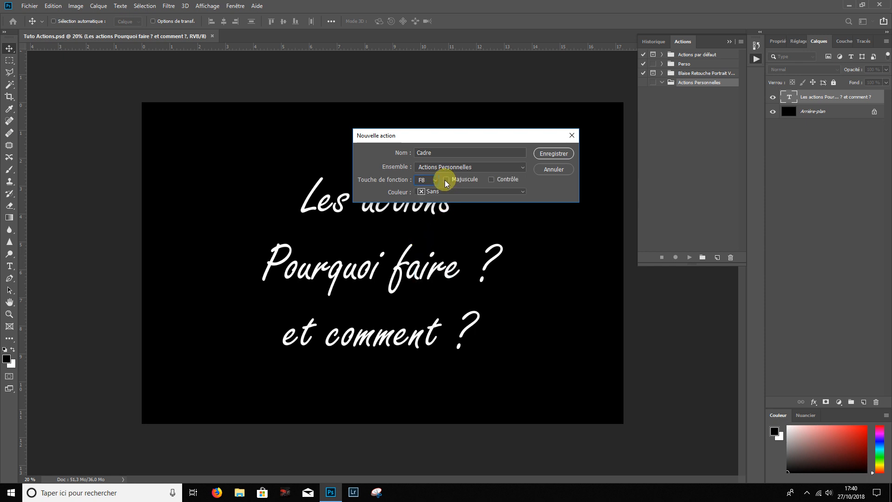
left_click(491, 180)
left_click(448, 191)
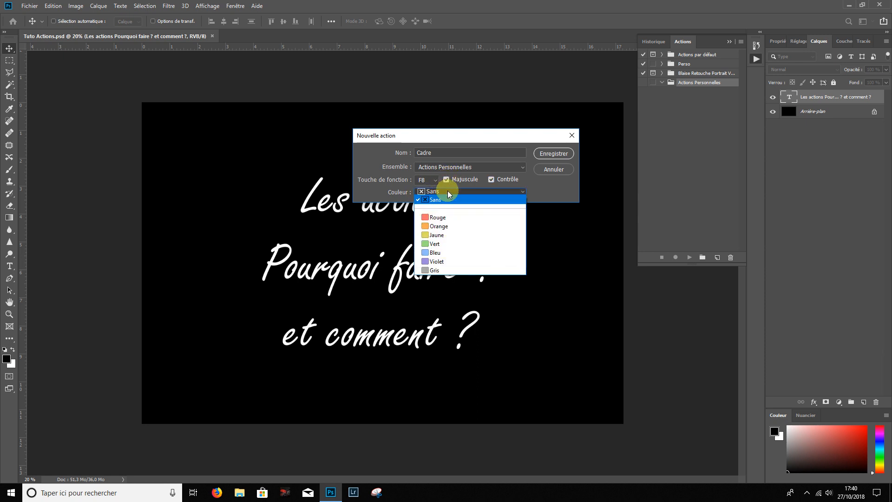
left_click(442, 236)
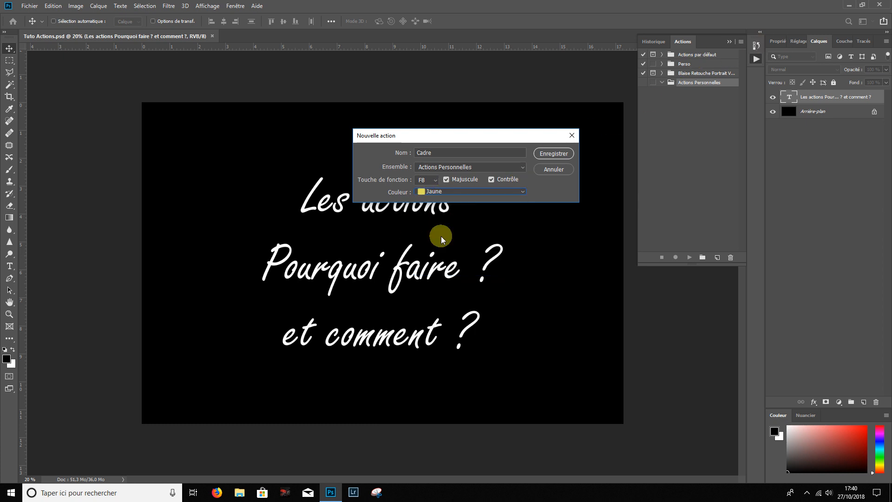
left_click(558, 155)
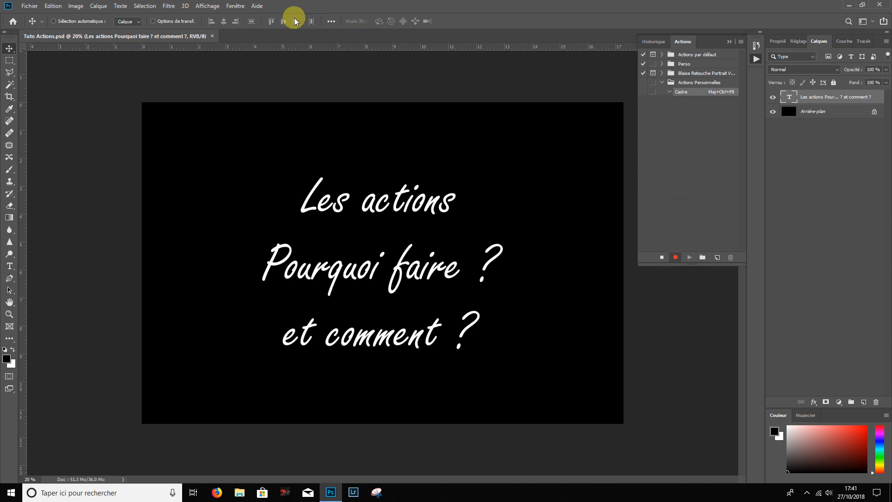
- Select the whole canvas and turn the selection into a border (Cadre) 1 pixel wide
left_click(143, 6)
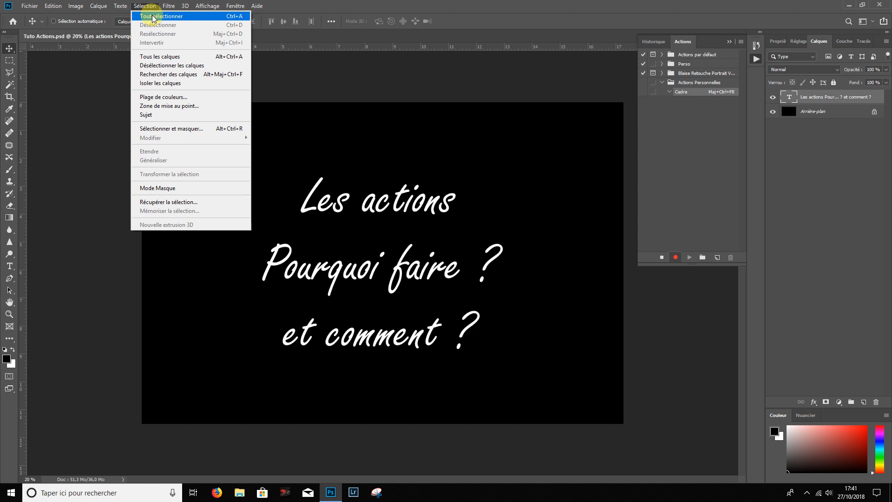
left_click(154, 17)
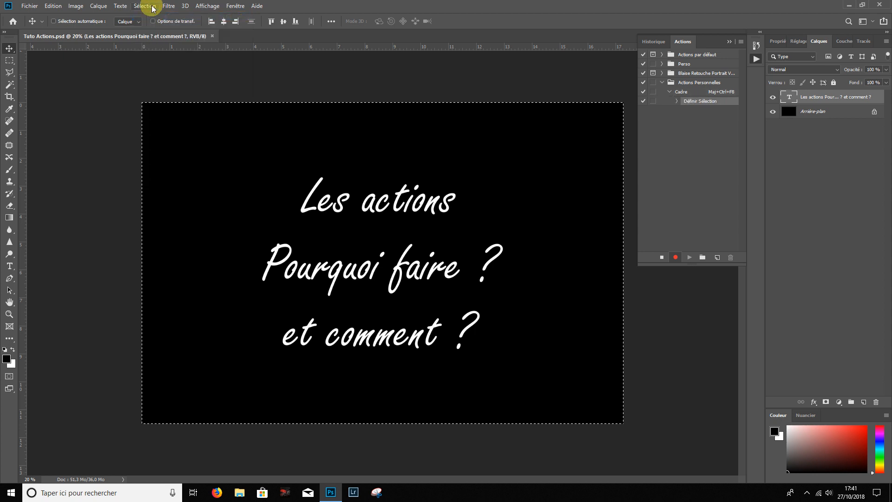
left_click(153, 8)
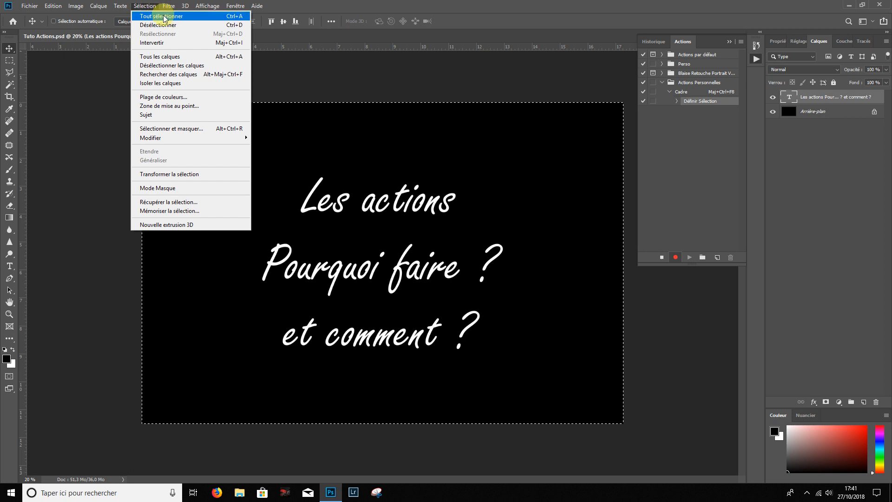
mouse_move(173, 138)
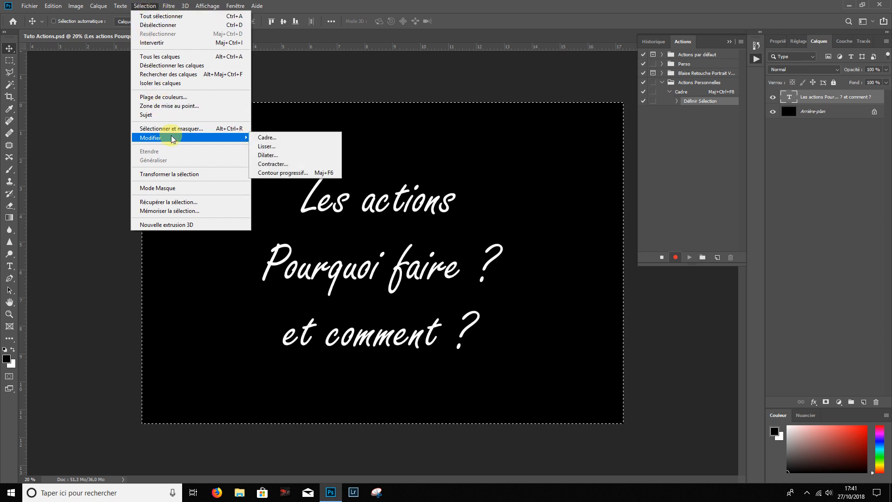
left_click(267, 137)
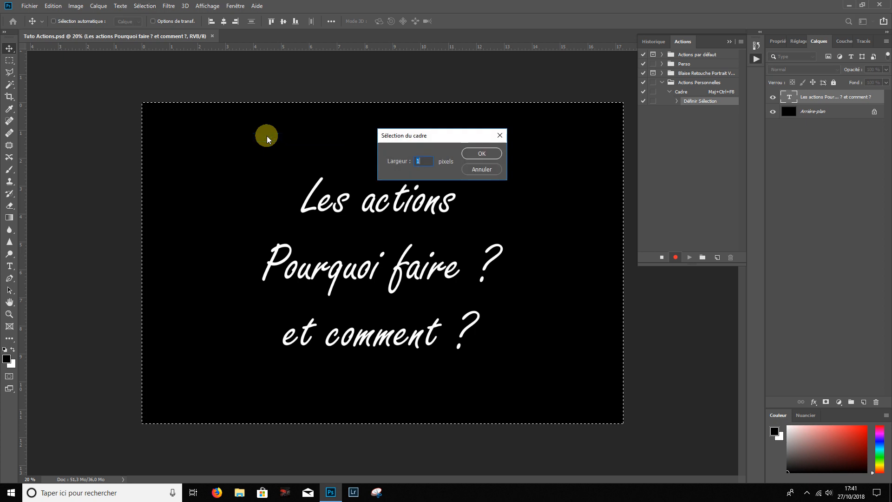
left_click(478, 152)
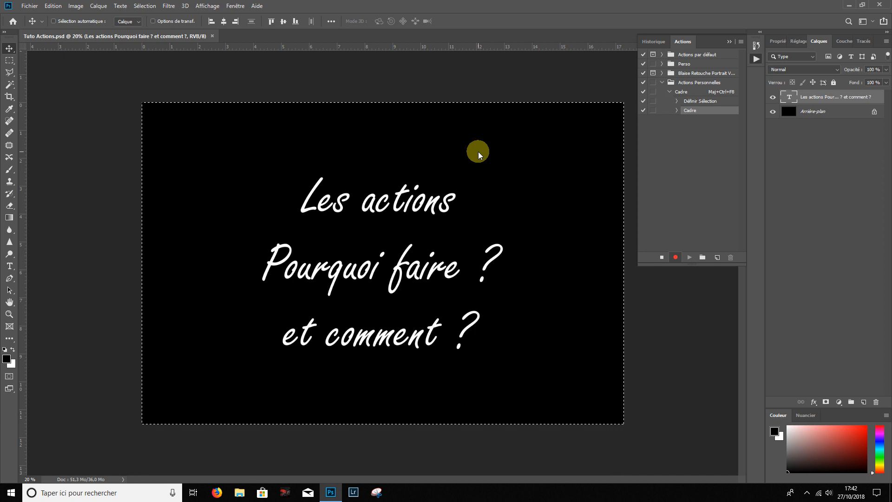
- Invert the border selection and contract it by 26 pixels
left_click(150, 9)
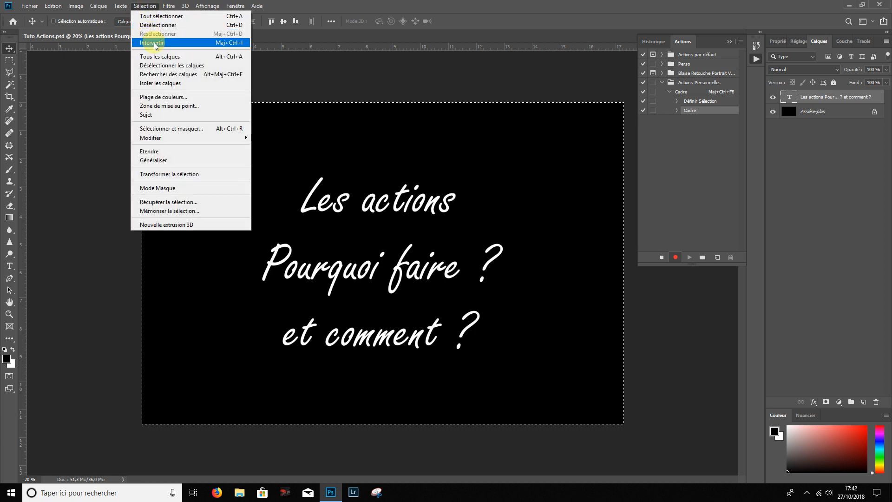
left_click(207, 44)
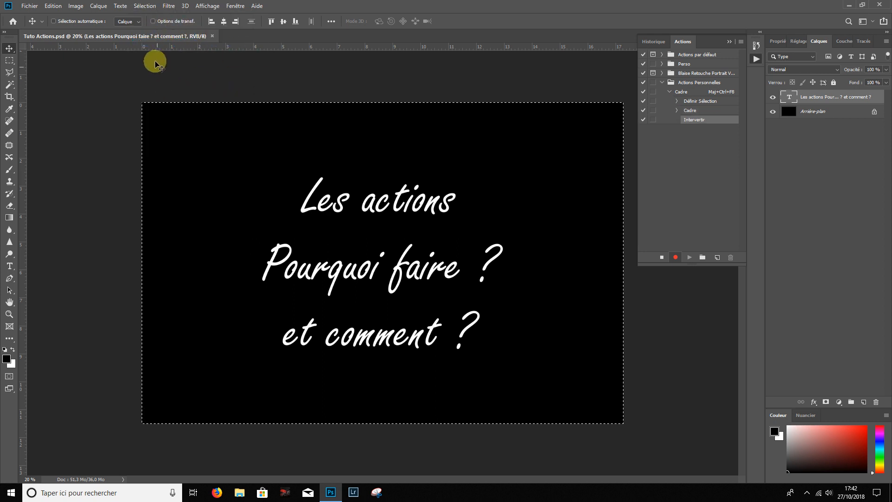
left_click(146, 11)
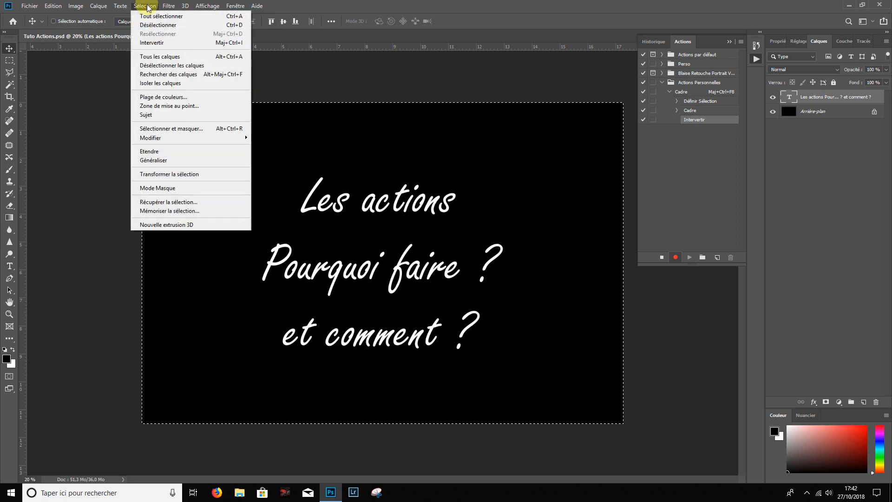
mouse_move(166, 137)
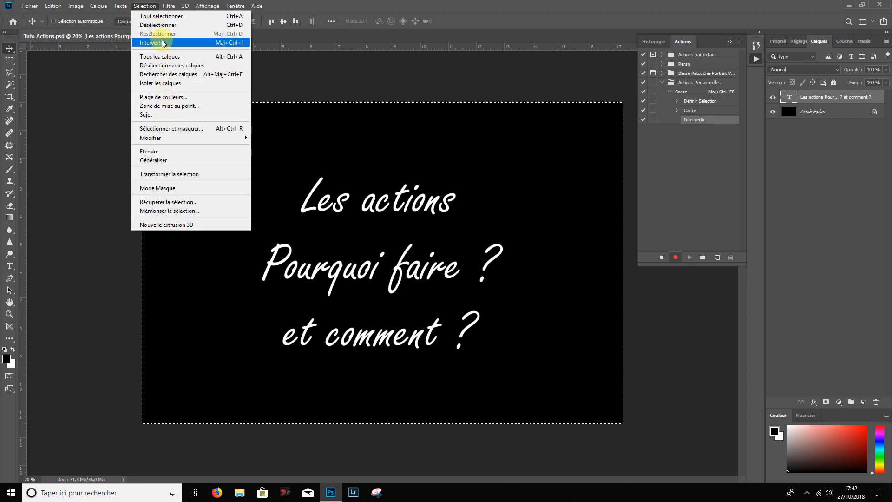
mouse_move(246, 138)
left_click(277, 165)
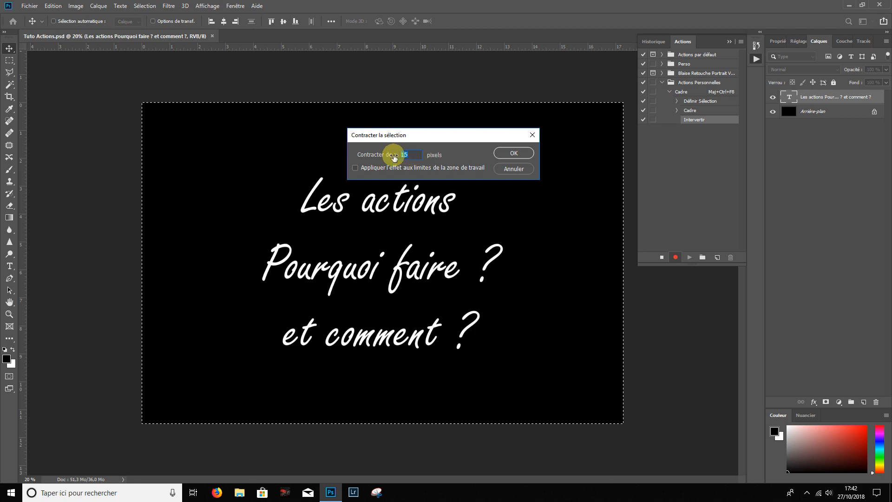
type("26")
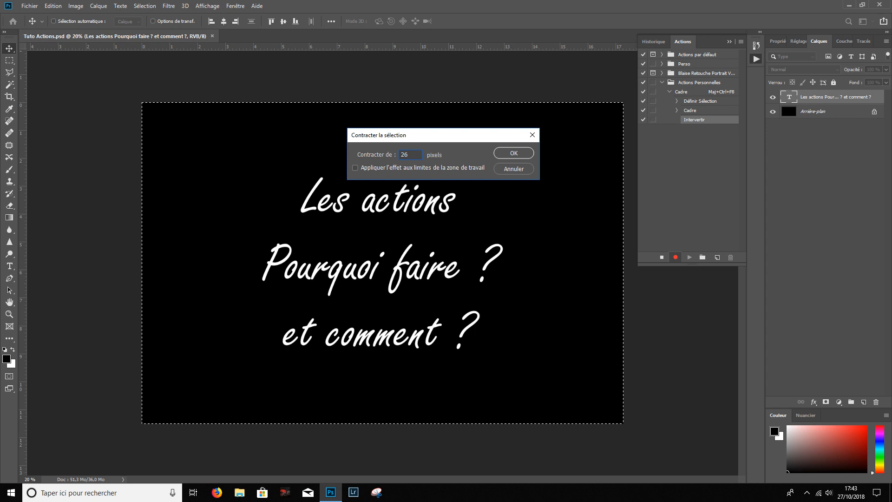
key("Return")
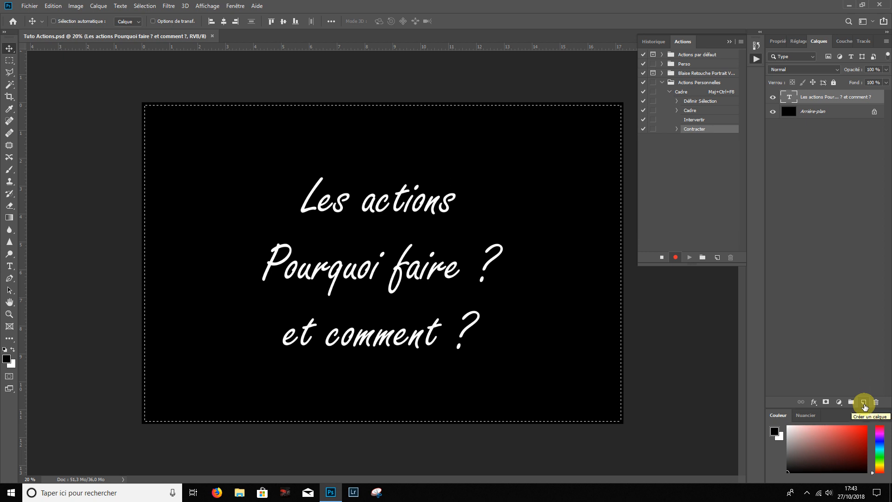
- Create a new layer named Cadre above the text layer
left_click(95, 6)
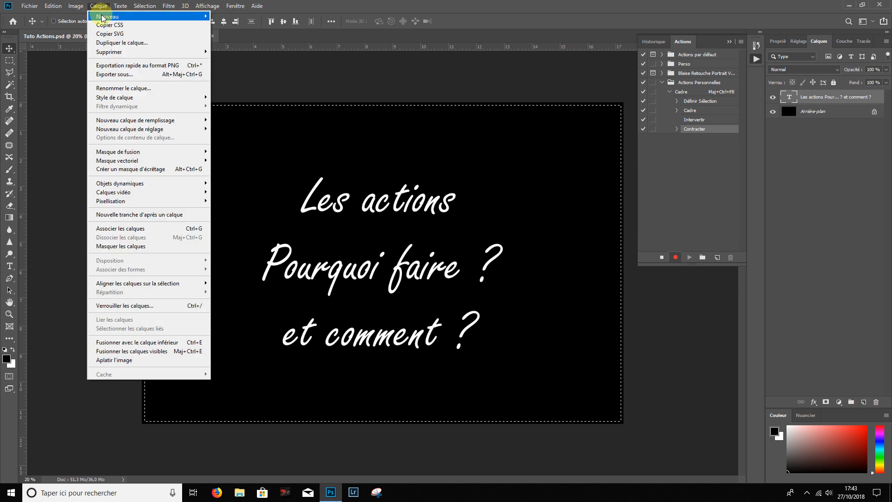
mouse_move(111, 16)
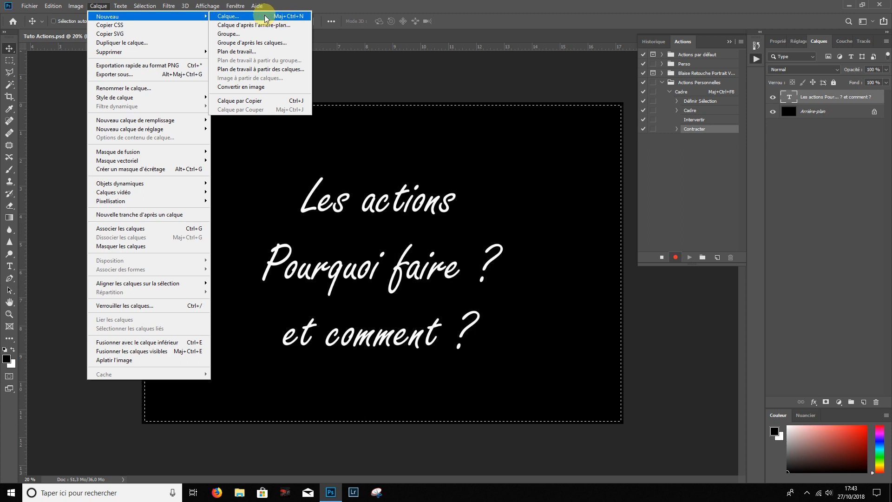
left_click(269, 16)
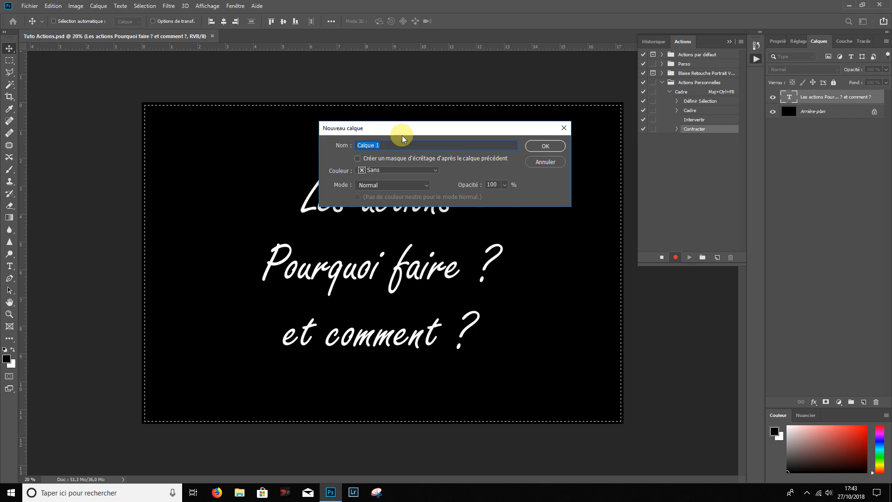
type("C")
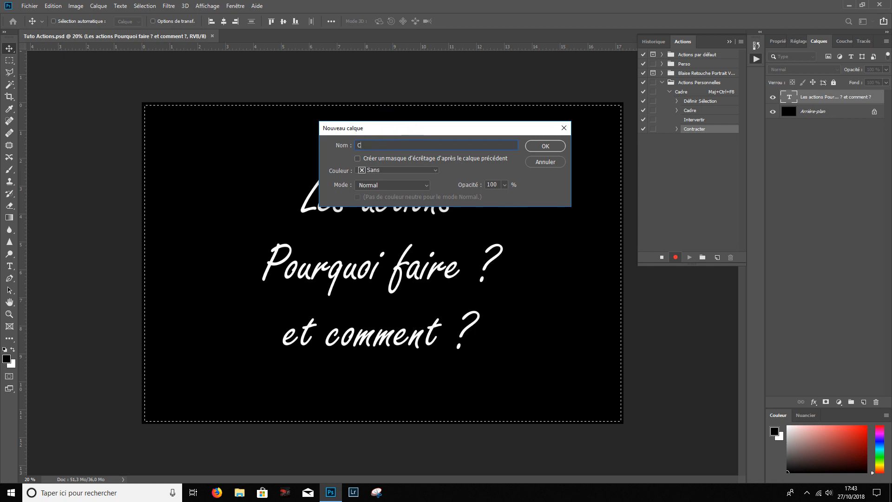
type("adre")
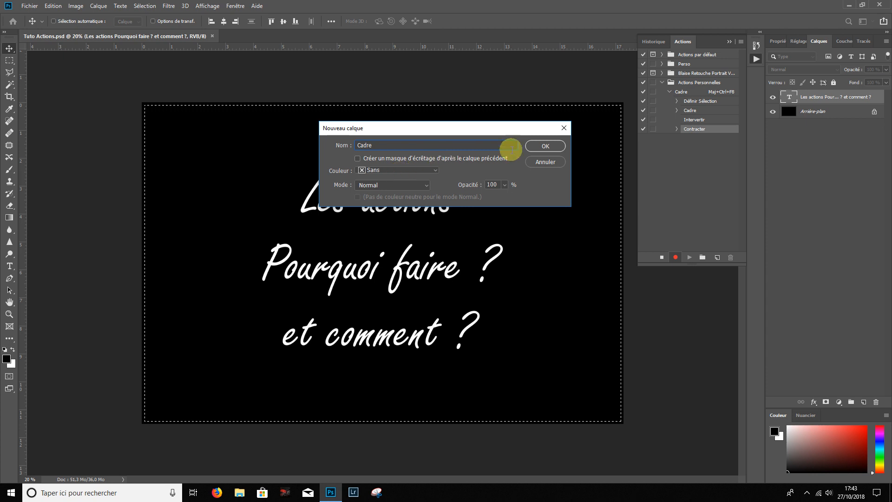
left_click(559, 148)
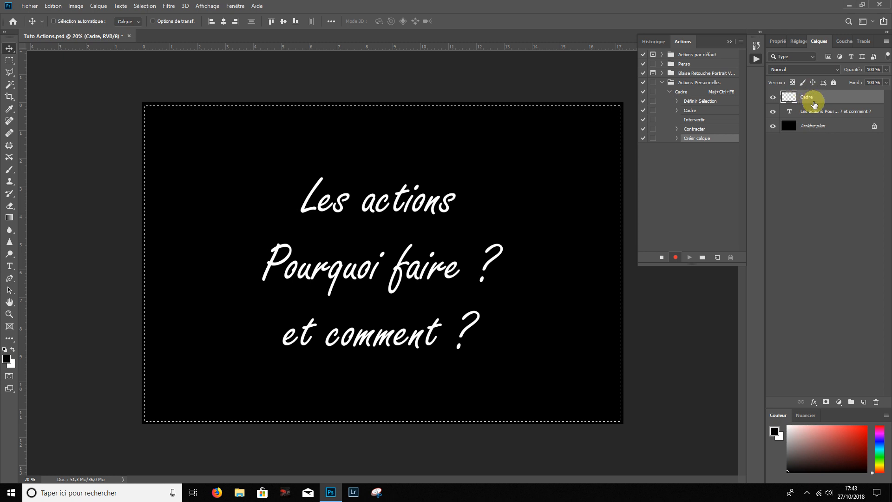
- Fill the selection on the Cadre layer with Blanc in Normal mode at 100% opacity
left_click(61, 7)
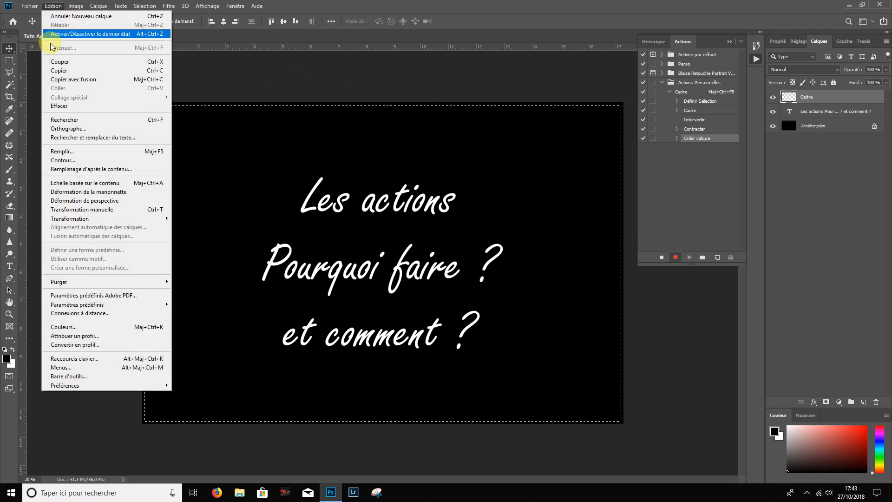
left_click(70, 152)
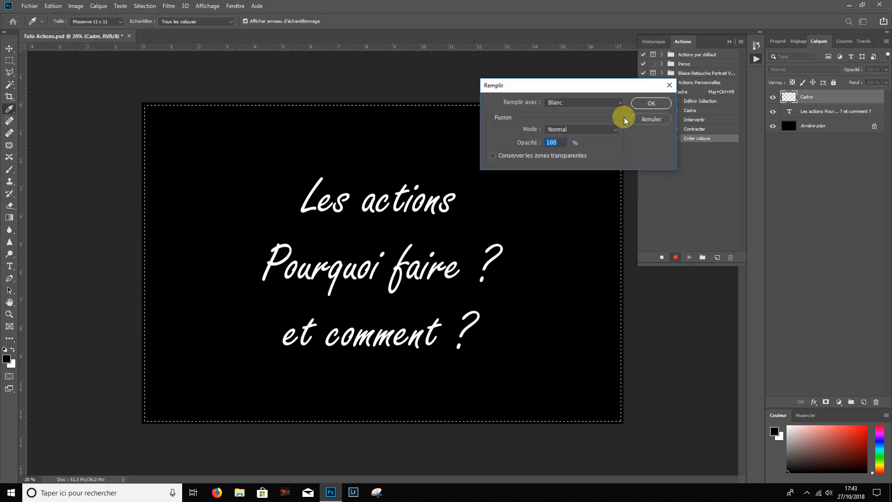
left_click(607, 102)
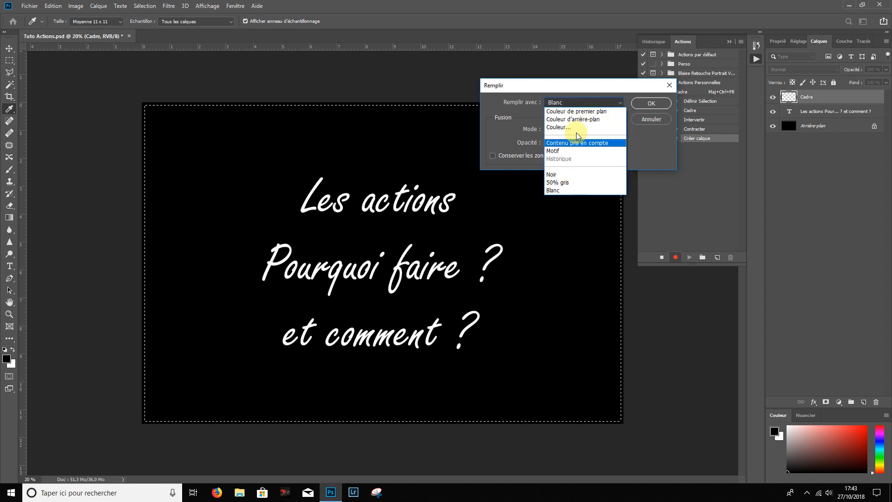
left_click(564, 188)
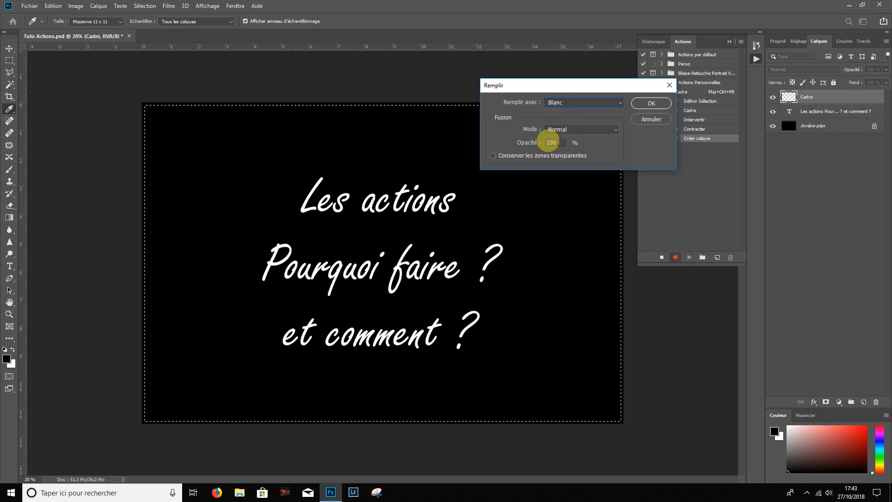
left_click(661, 104)
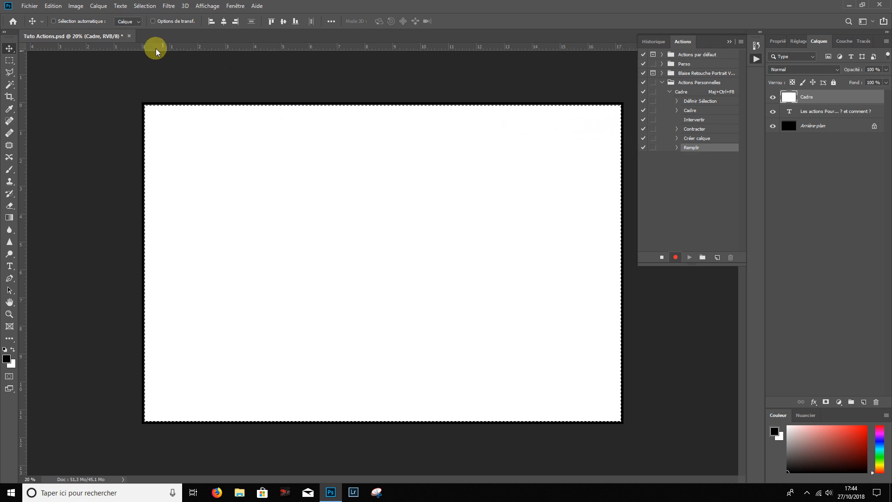
- Contract the selection by 25 pixels and clear the white fill inside it on the Cadre layer
left_click(150, 7)
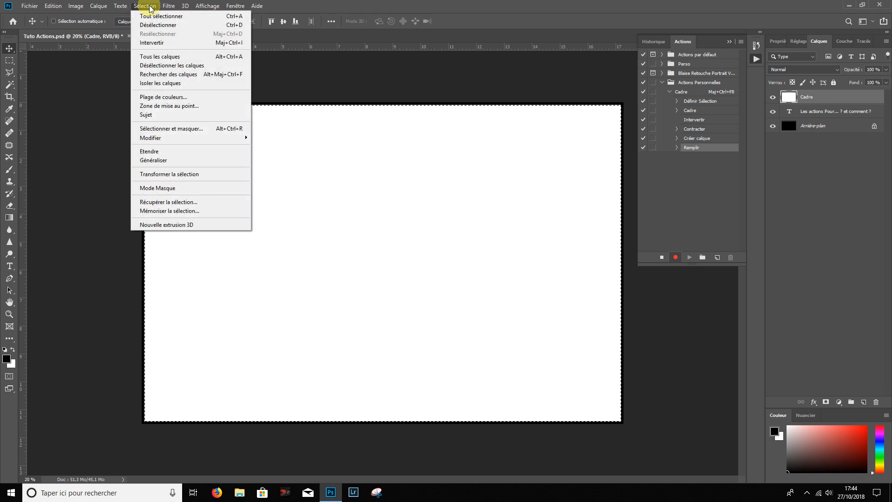
mouse_move(164, 141)
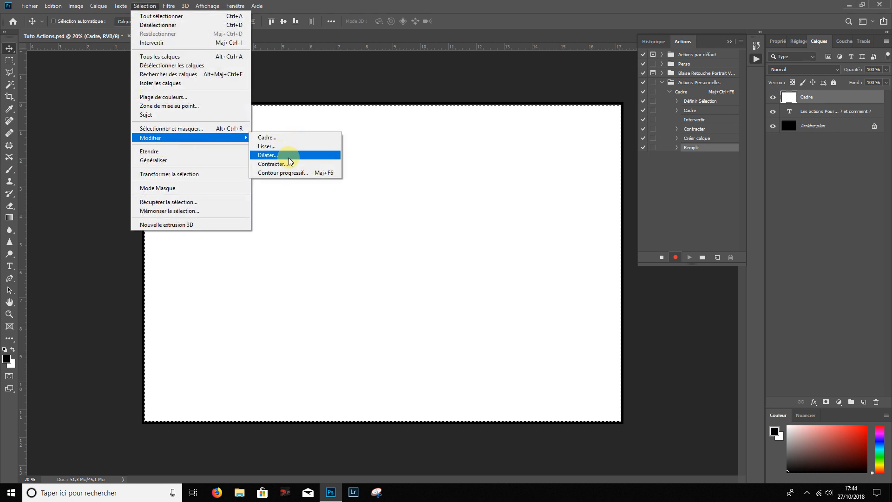
left_click(289, 169)
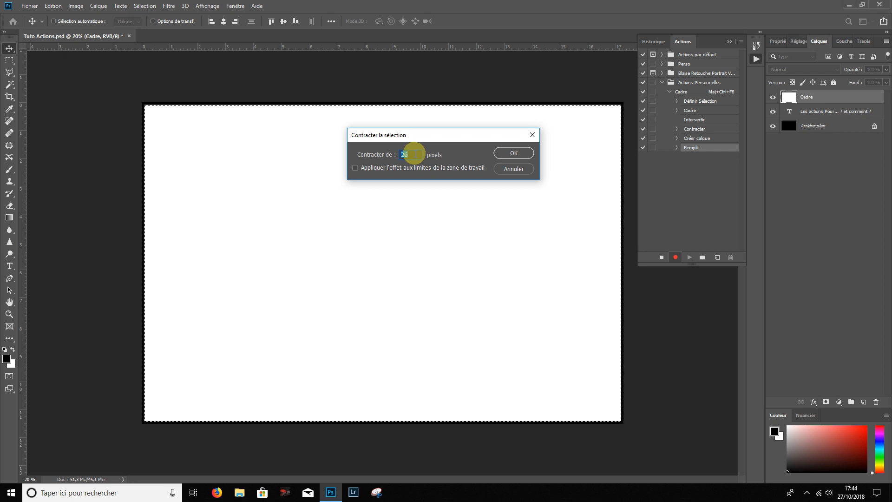
type("25")
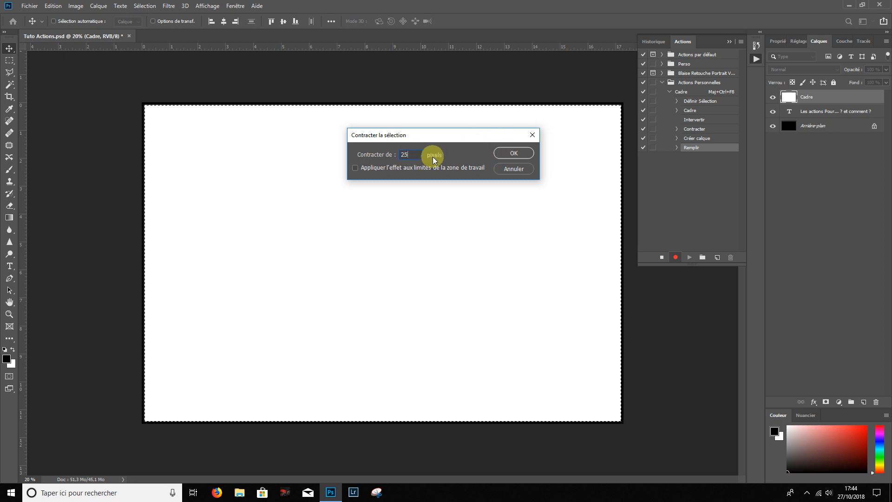
left_click(512, 154)
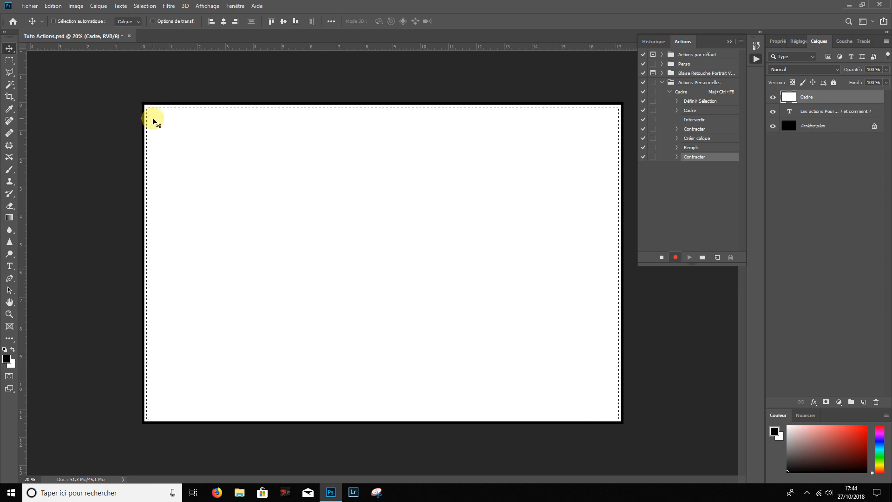
left_click(53, 7)
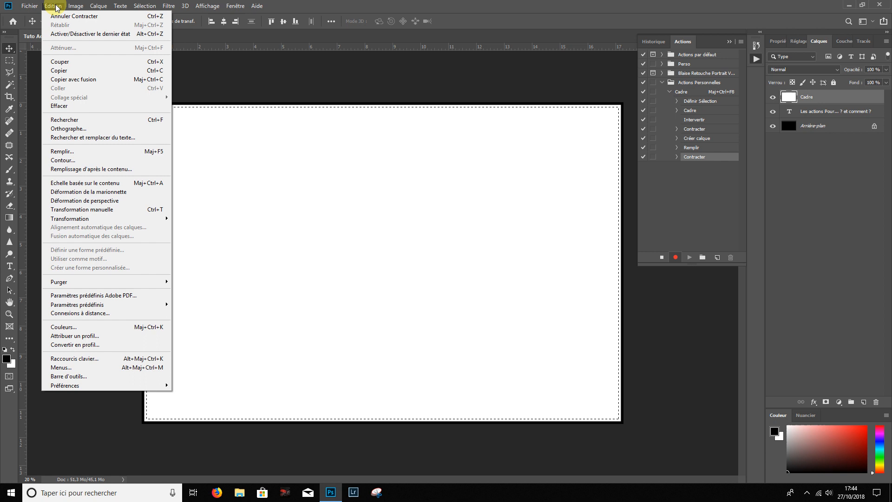
left_click(80, 107)
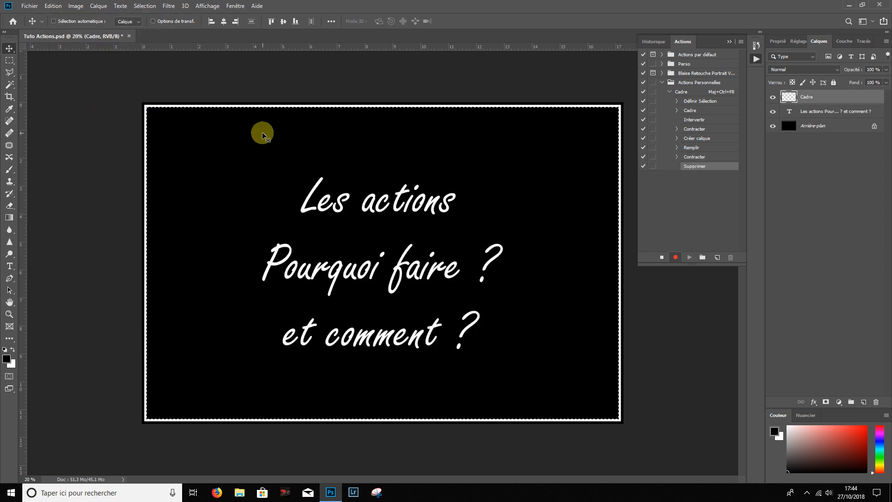
- Deselect the selection and stop recording the Cadre action
left_click(149, 9)
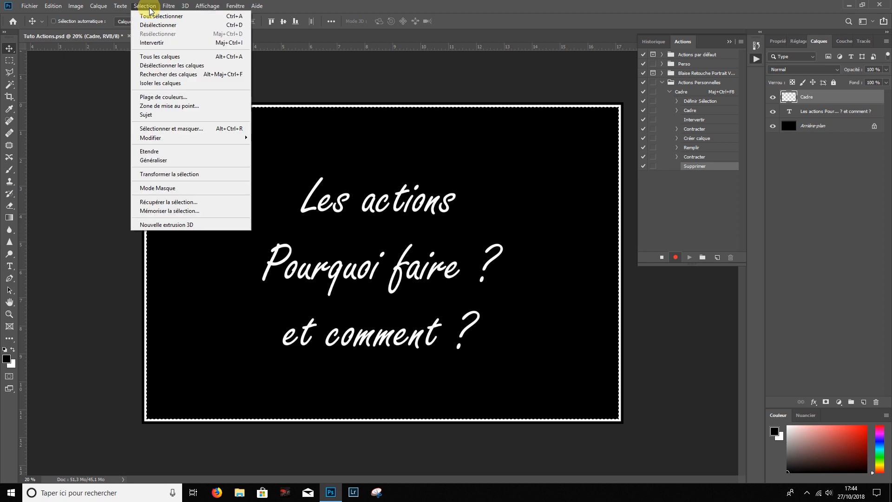
left_click(169, 26)
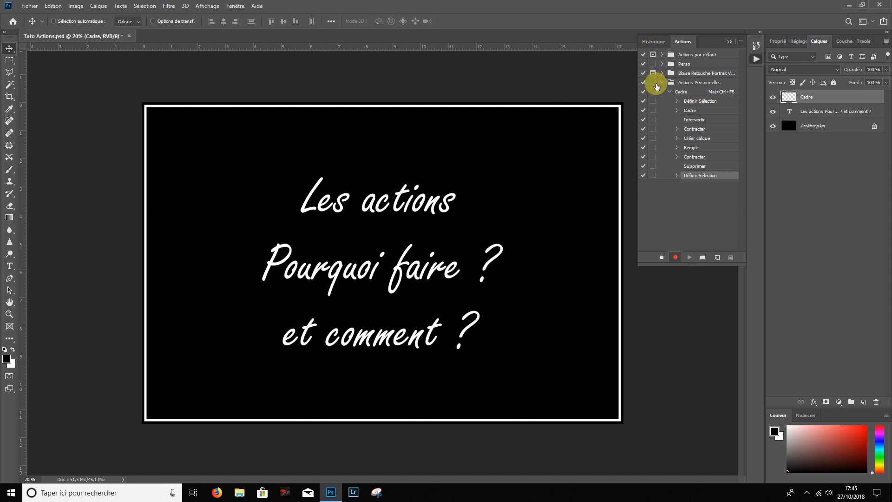
left_click(662, 259)
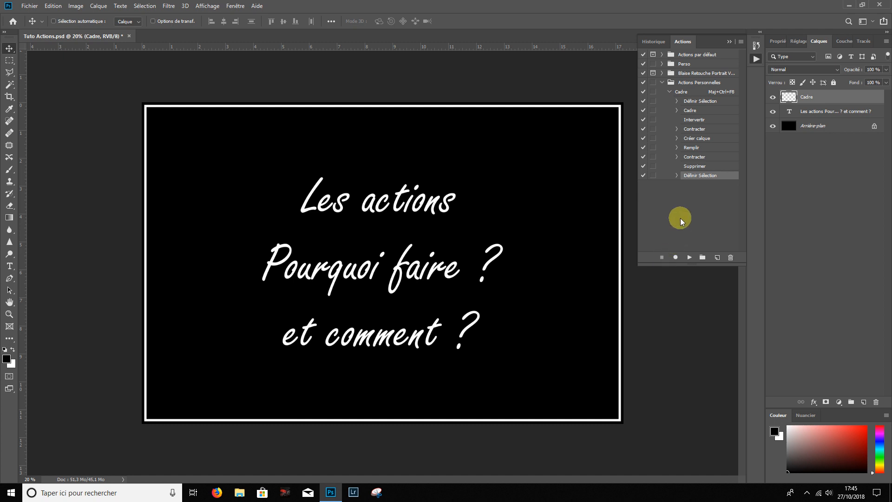